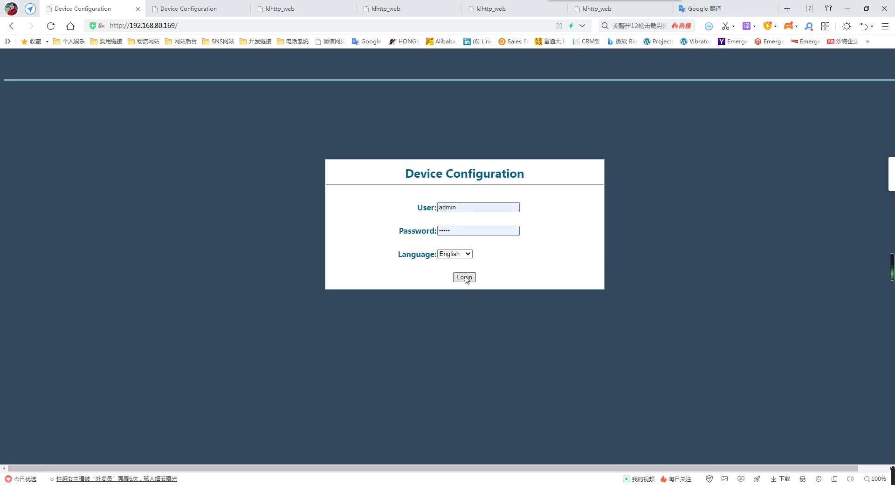
- Check the available interface languages, keep English, and log in to the device configuration with the prefilled admin credentials
left_click(468, 255)
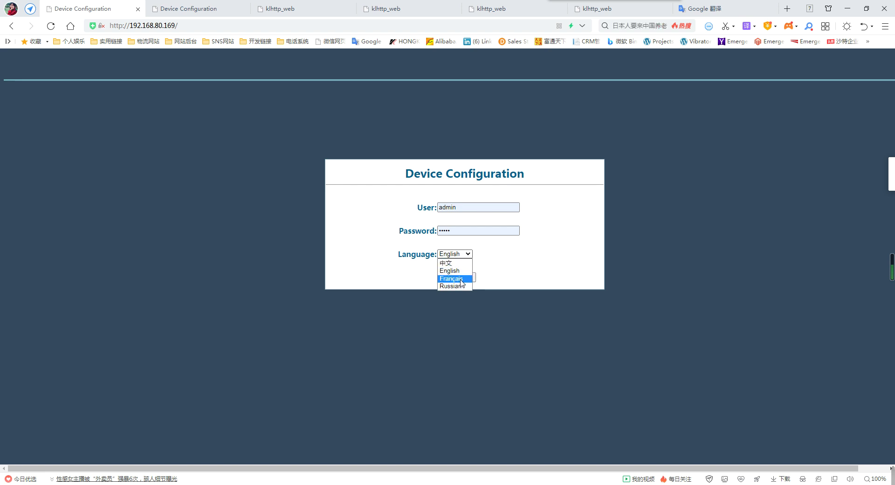
left_click(488, 274)
left_click(465, 278)
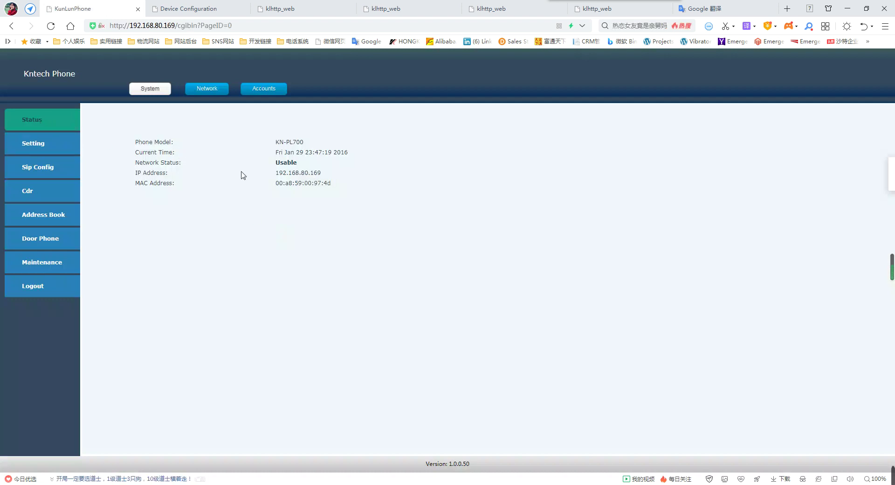
- Review the phone's system information, network link status and SIP account registration status
left_click_drag(303, 164, 279, 139)
left_click(208, 88)
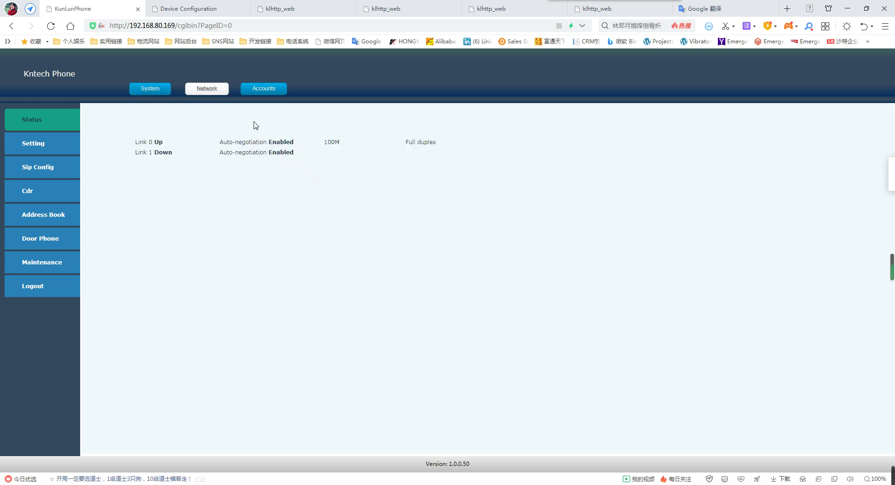
left_click(280, 90)
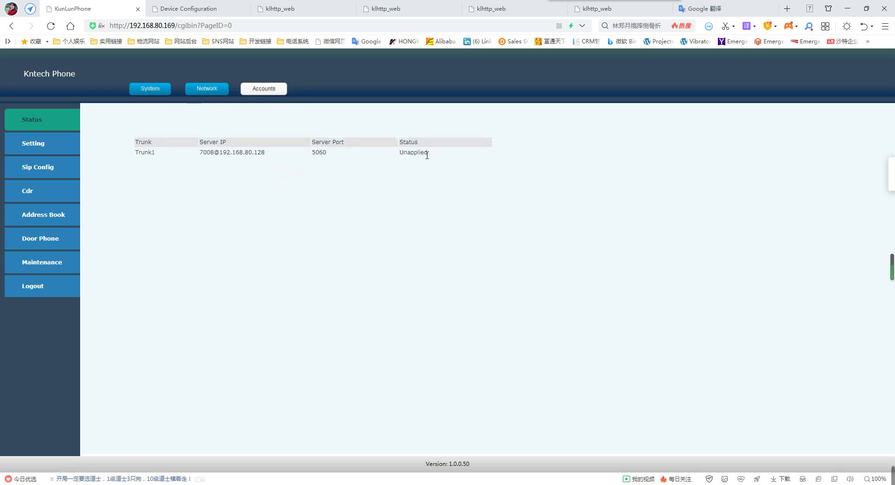
left_click_drag(431, 155, 396, 153)
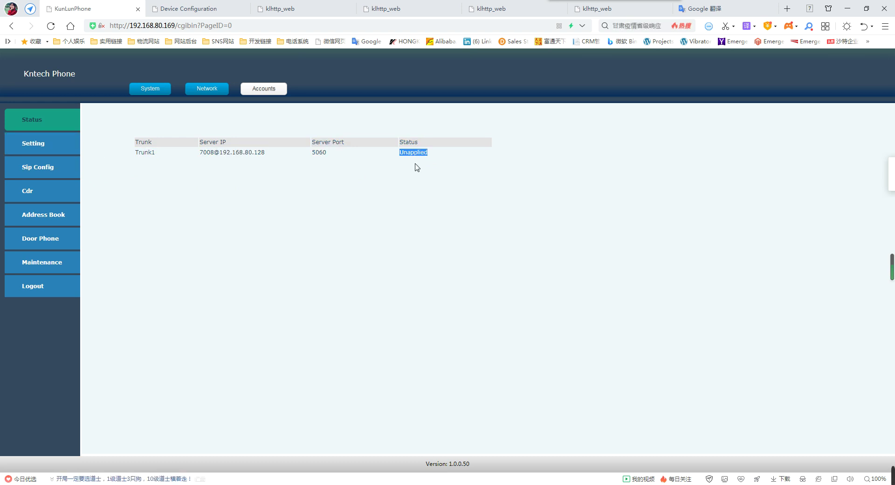
- Examine the network settings: connection type options, static IP, netmask, gateway, and primary and secondary DNS servers
left_click(38, 147)
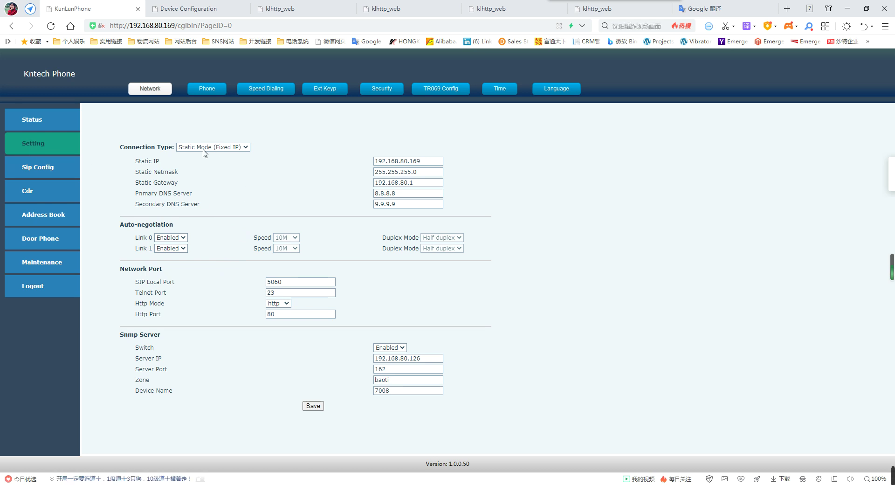
left_click(227, 148)
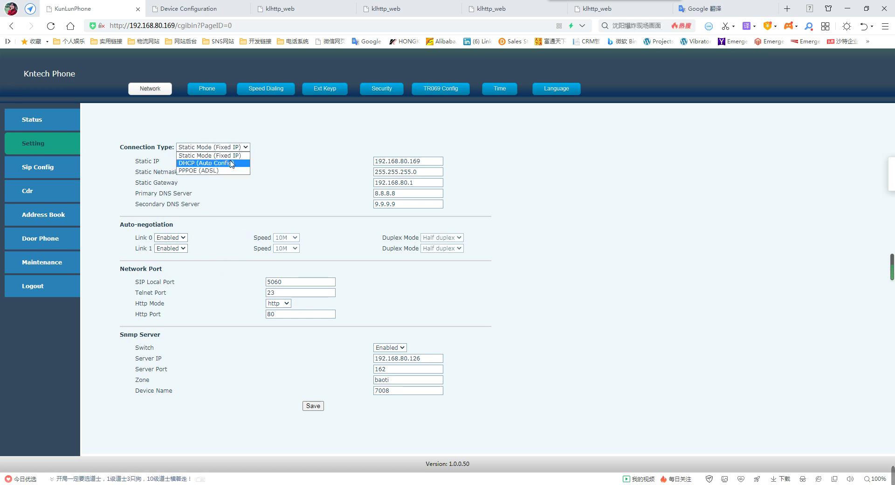
left_click(276, 152)
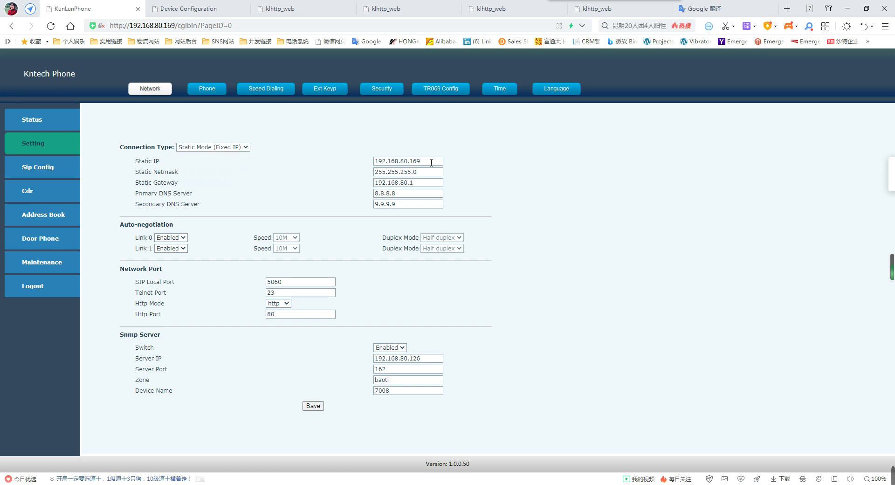
left_click_drag(431, 162, 371, 159)
left_click(173, 25)
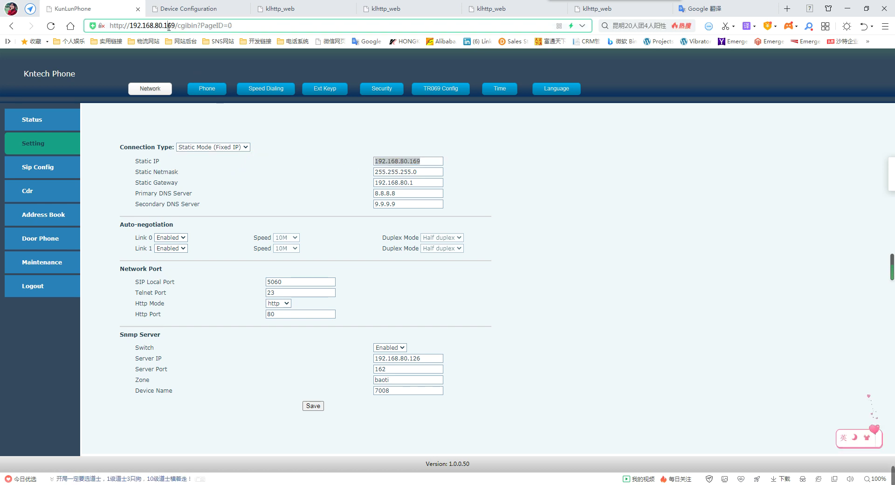
left_click(423, 172)
left_click(424, 185)
left_click(410, 194)
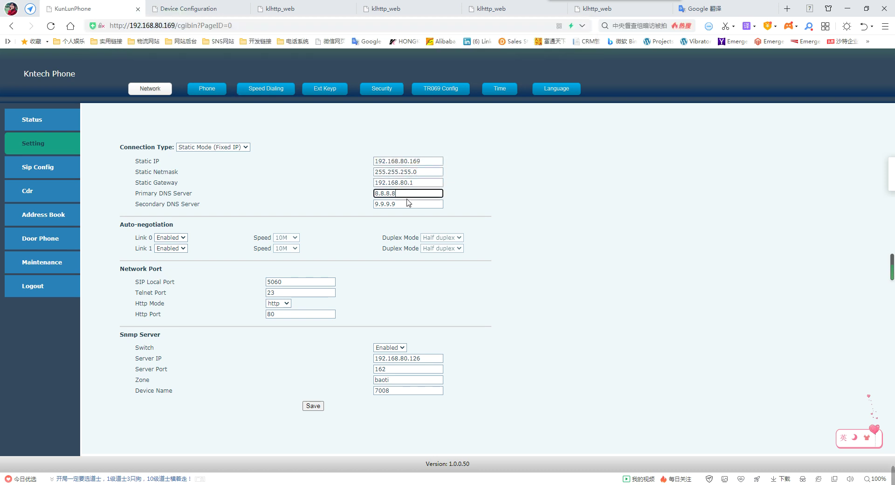
left_click(408, 204)
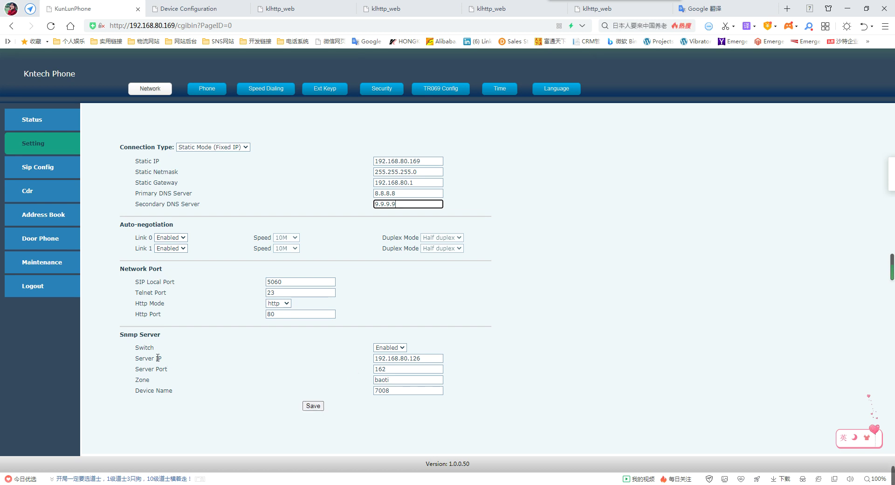
- Review the SNMP server fields with the switch set to Enabled, and save the network settings
left_click_drag(123, 337, 169, 340)
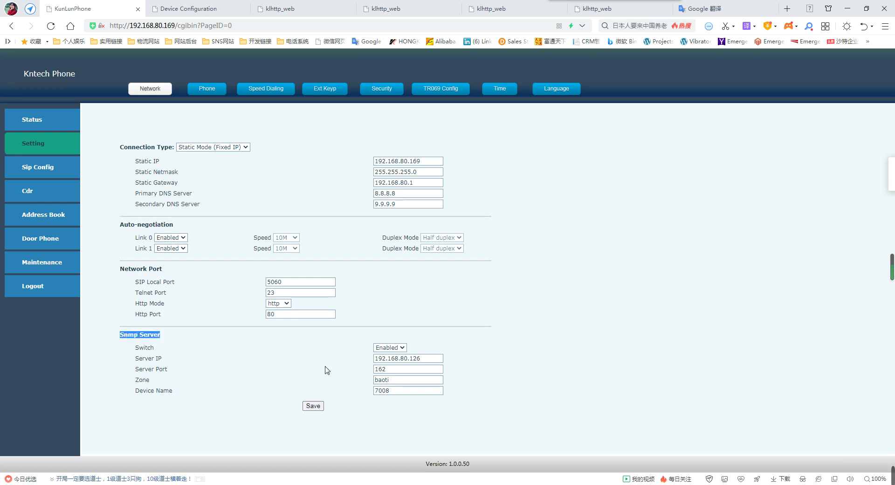
left_click(403, 361)
left_click(391, 347)
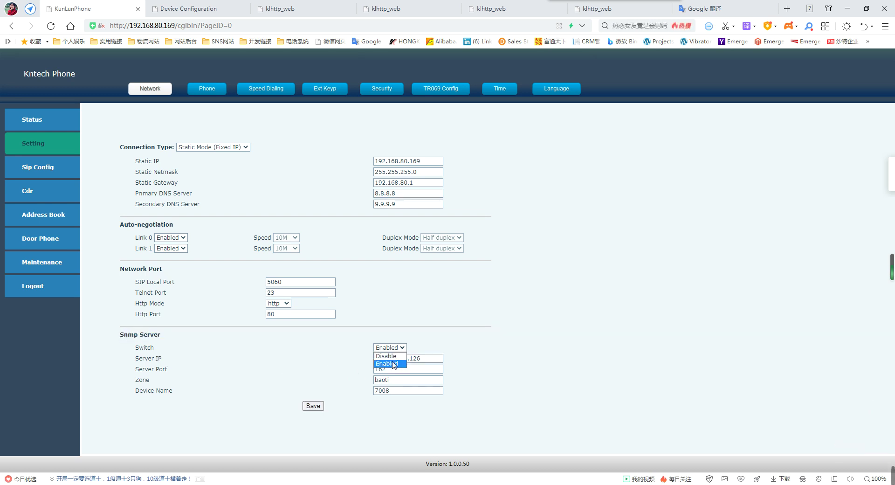
left_click(397, 364)
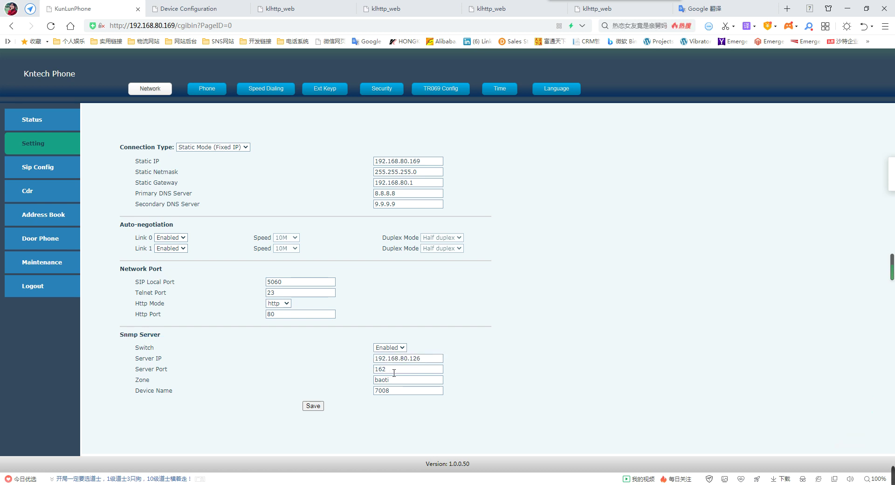
left_click_drag(395, 368, 368, 371)
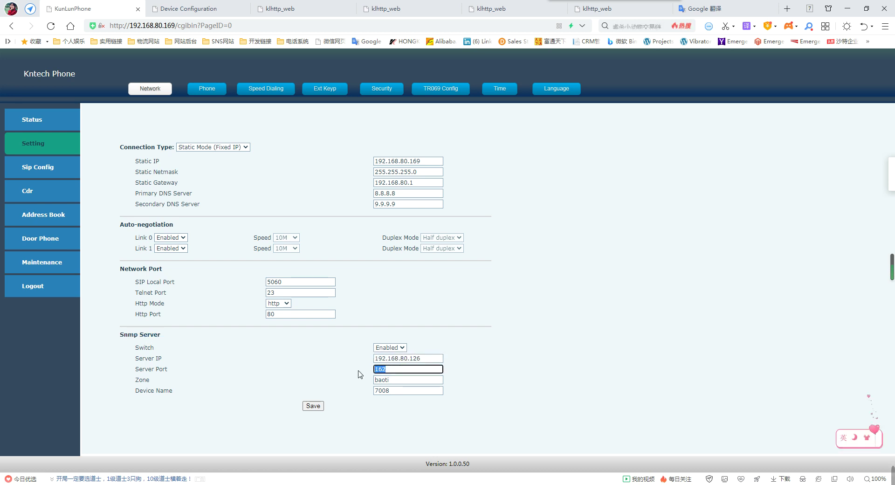
left_click(395, 380)
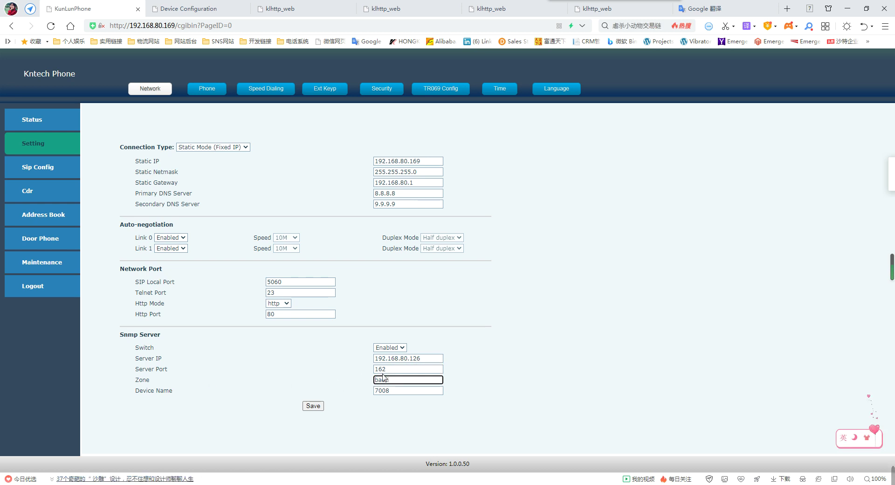
left_click_drag(396, 381, 373, 383)
left_click(394, 398)
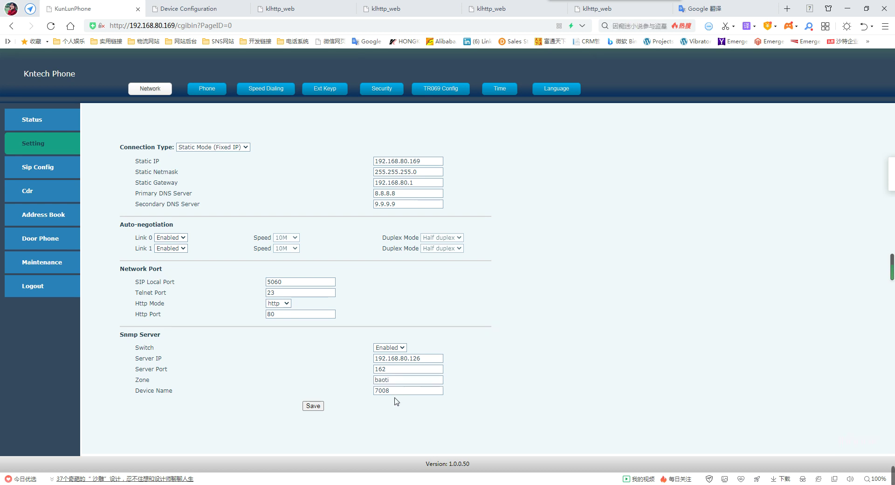
left_click(395, 392)
left_click(319, 409)
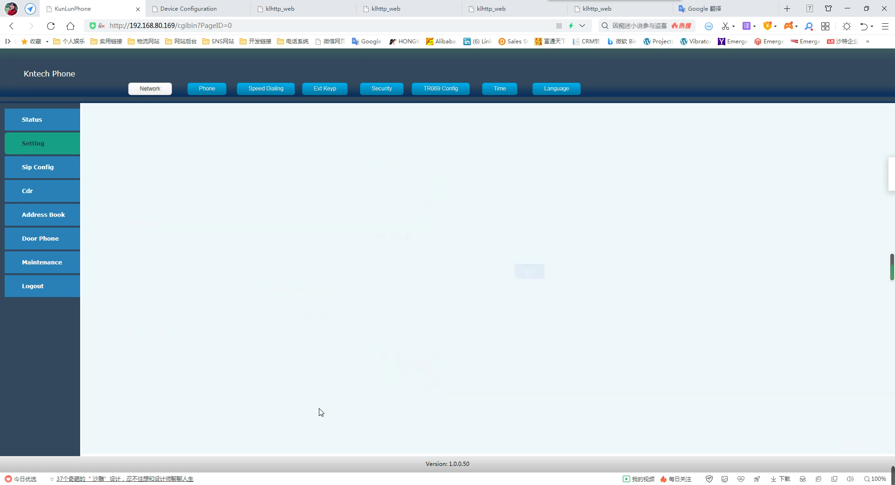
left_click(529, 276)
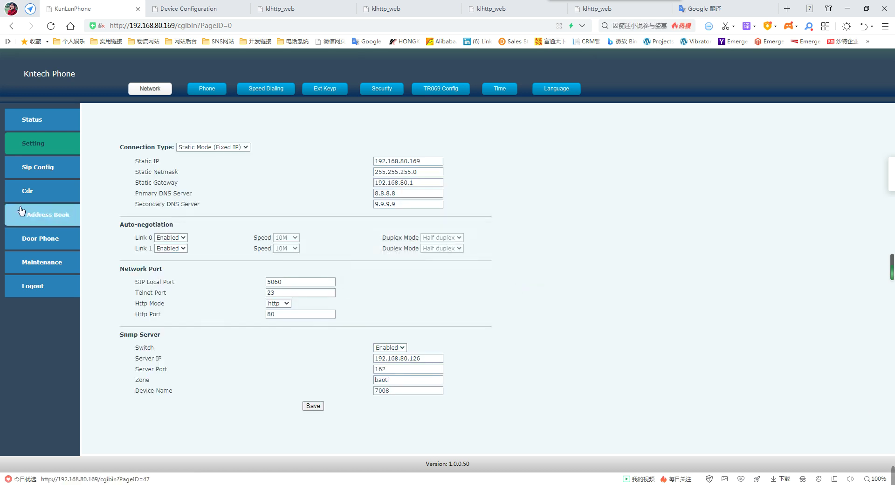
- Examine the phone settings, including the ring style choices and the hot line on/off options
left_click(212, 98)
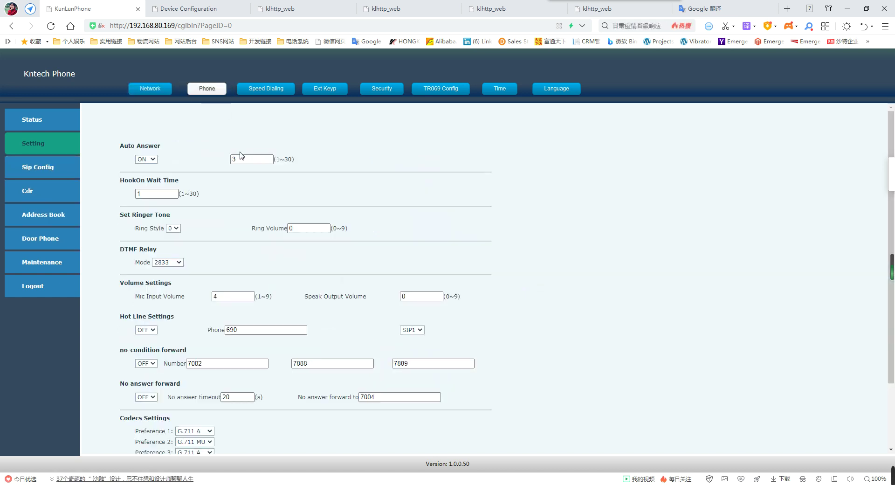
scroll(196, 185, "down", 1)
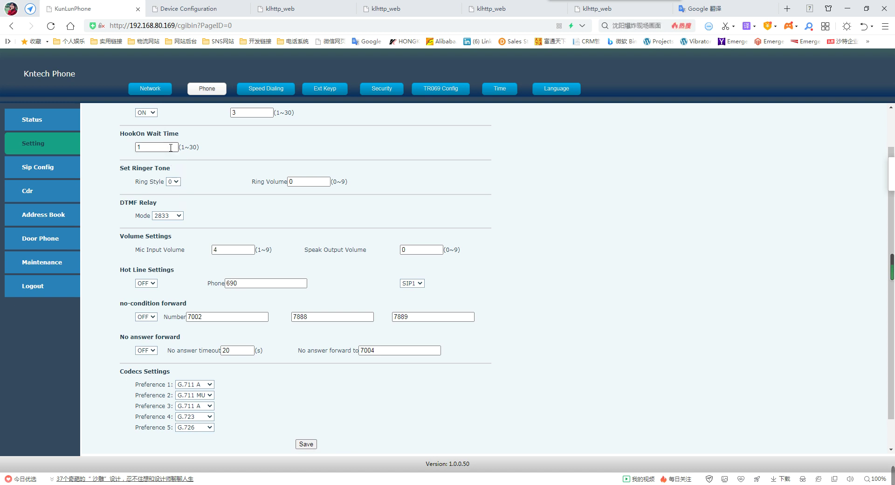
left_click(177, 185)
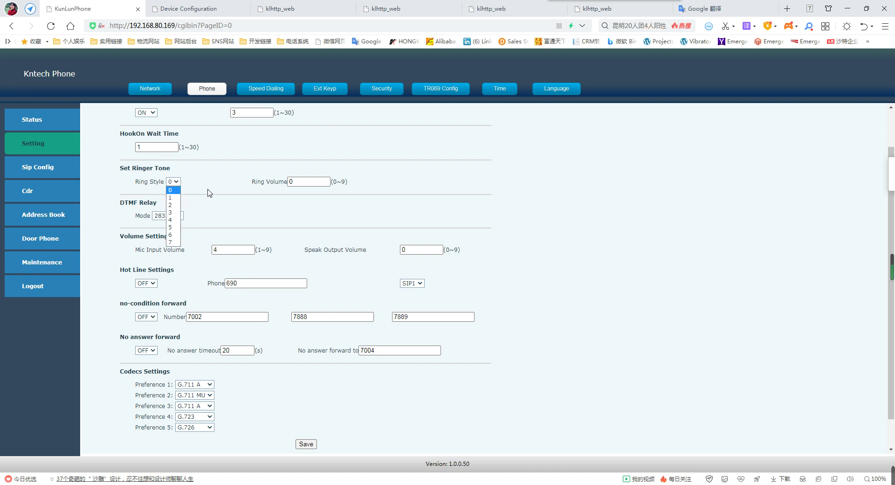
left_click(211, 193)
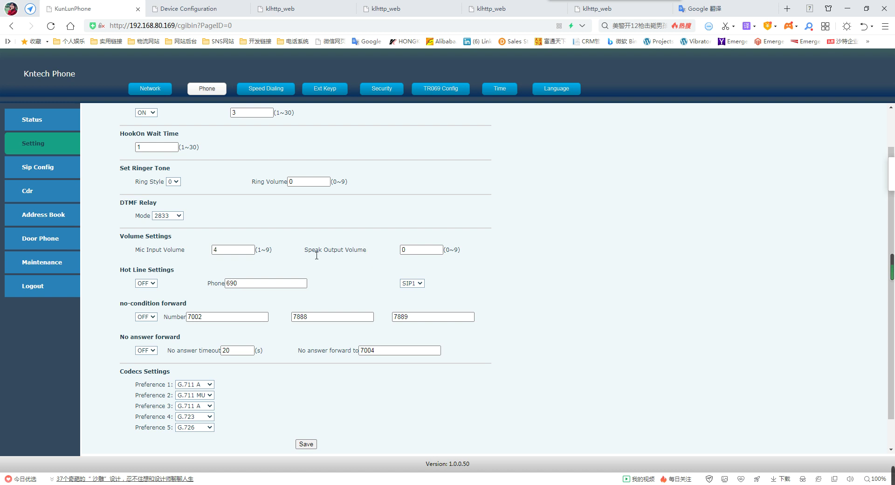
left_click(151, 285)
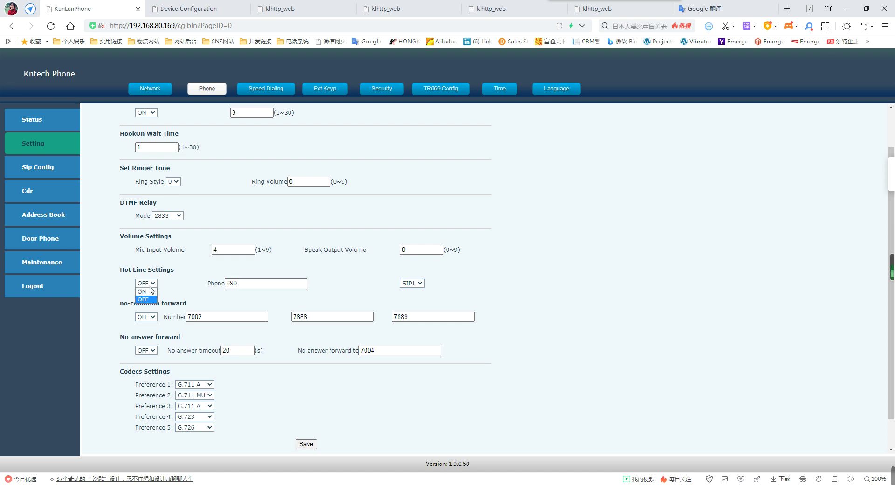
left_click(169, 298)
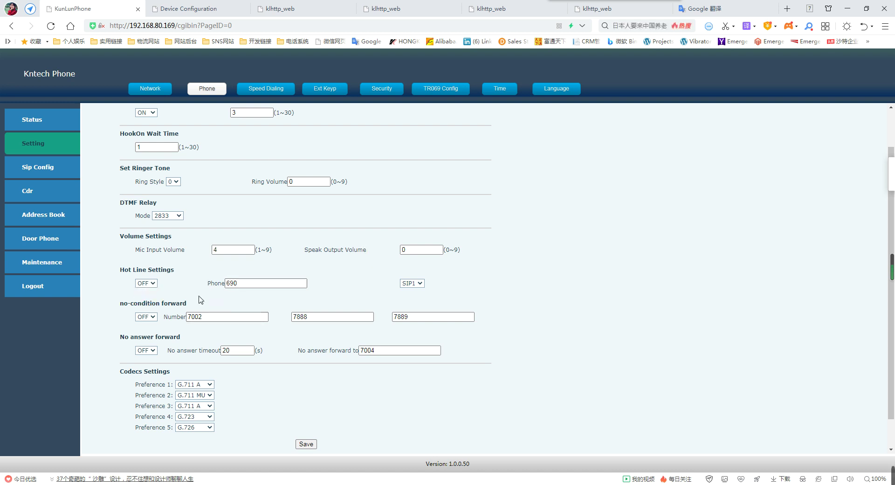
- Turn the Hot Line setting ON and select its phone number for editing
left_click(149, 285)
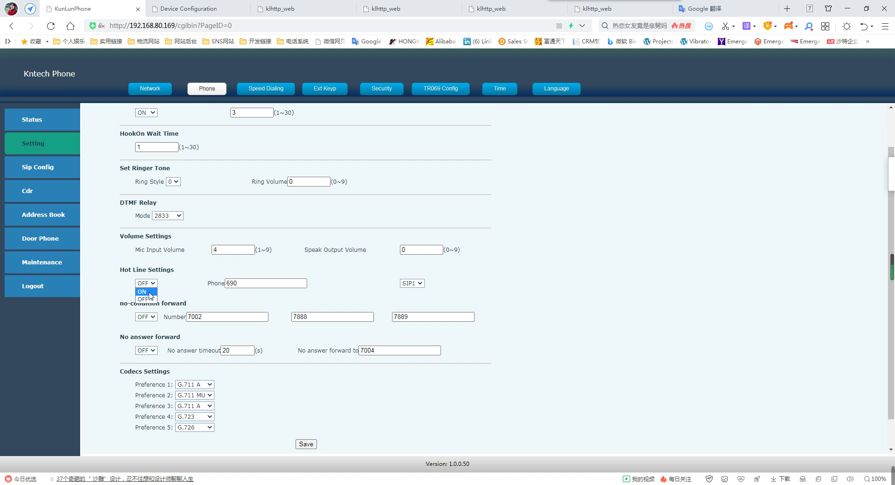
left_click(150, 292)
left_click(239, 283)
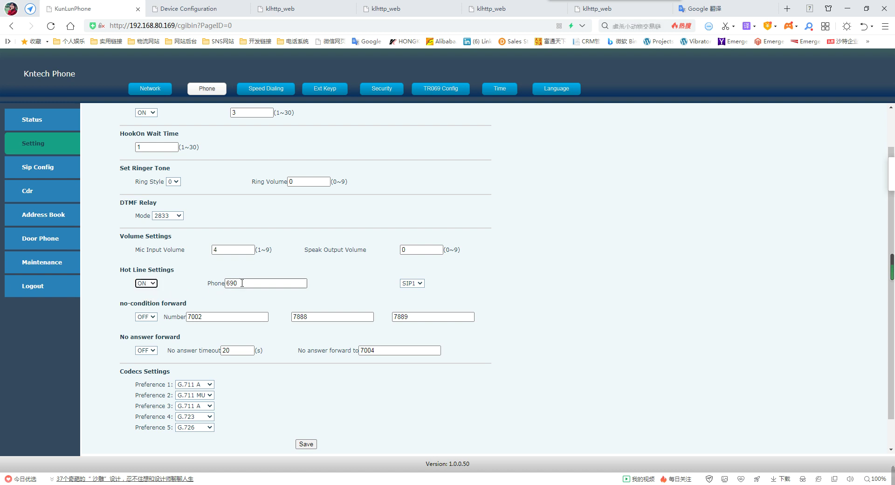
left_click_drag(238, 283, 226, 283)
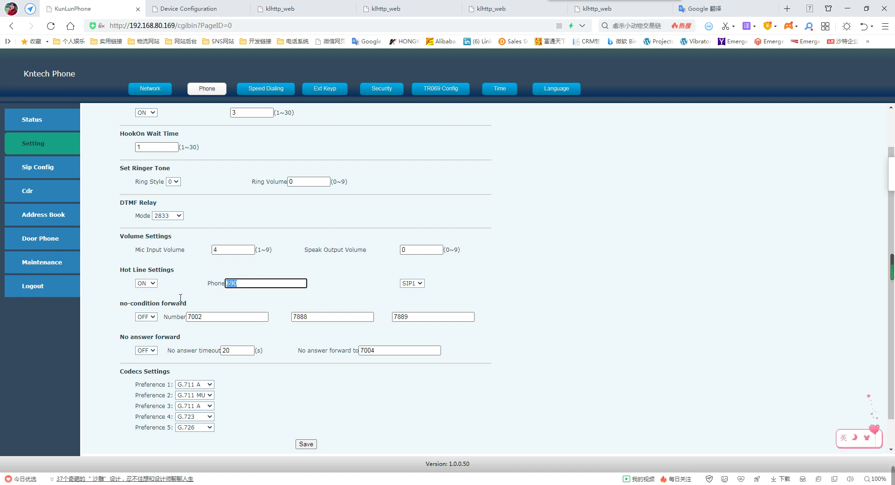
- Switch the Hot Line setting back to OFF
left_click(146, 284)
left_click(147, 292)
left_click(147, 284)
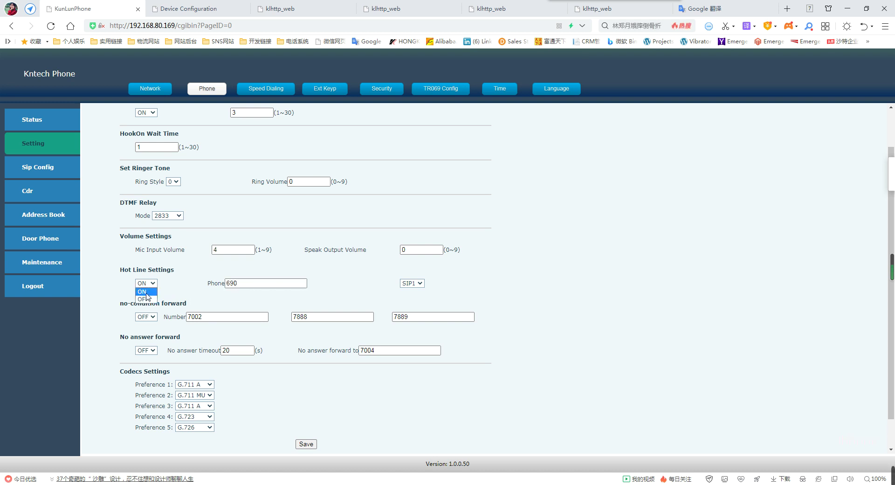
left_click(146, 292)
key("Down")
- Check the on/off options for no-condition forward and no answer forward in the phone settings, leaving both OFF
scroll(166, 306, "down", 1)
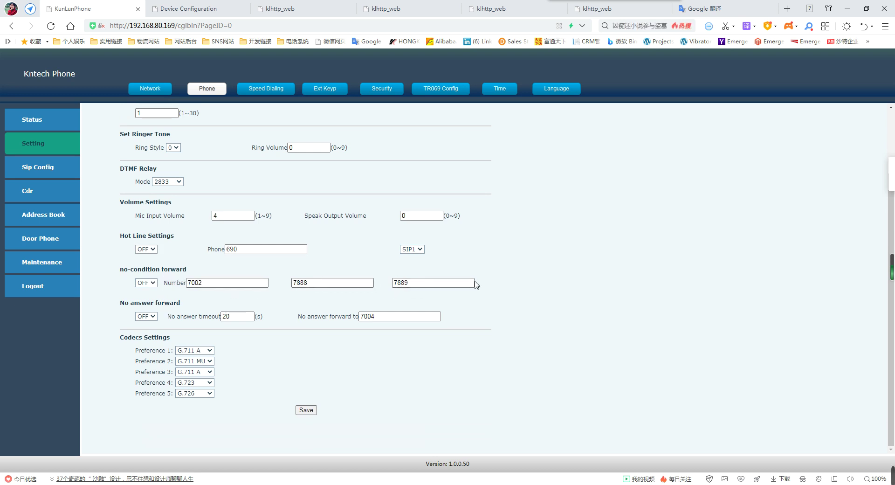
left_click(150, 285)
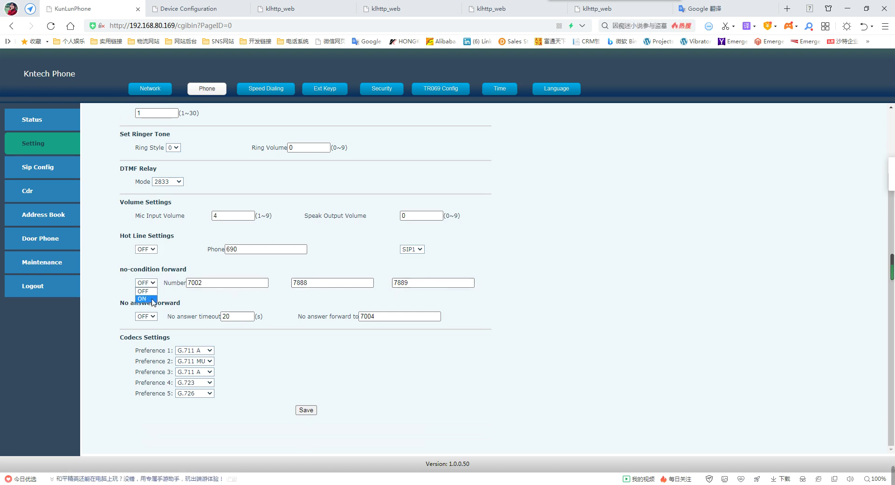
left_click(169, 306)
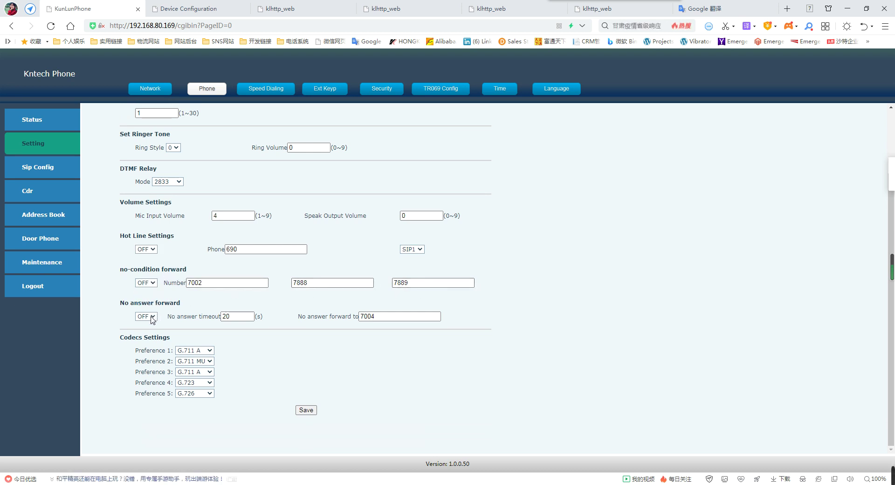
left_click(153, 317)
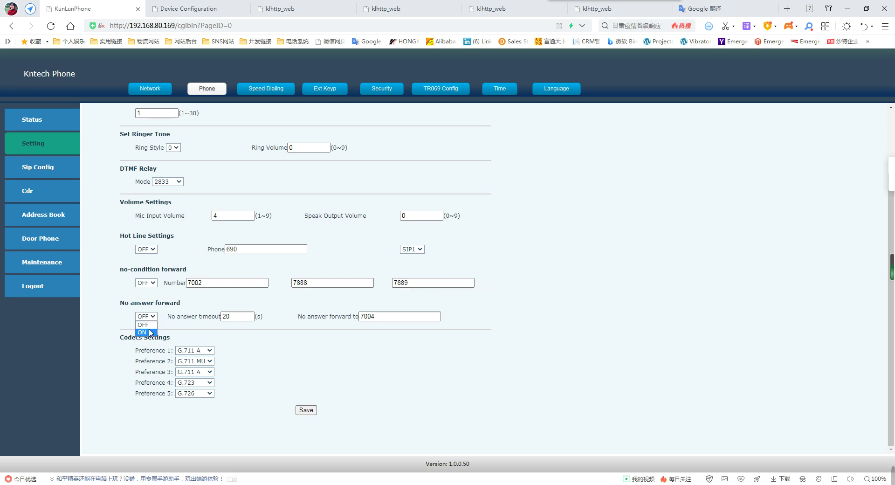
left_click(190, 326)
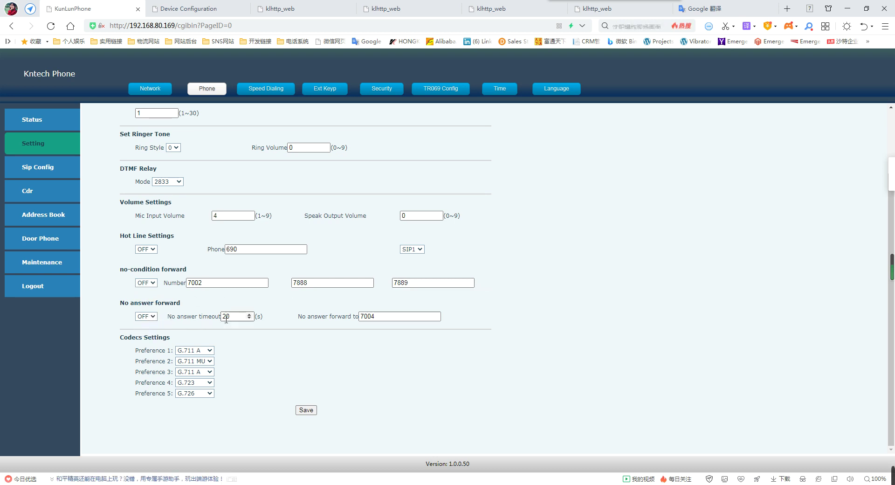
- Examine the codec choices available for Preference 1, keeping G.711 A selected
left_click(211, 351)
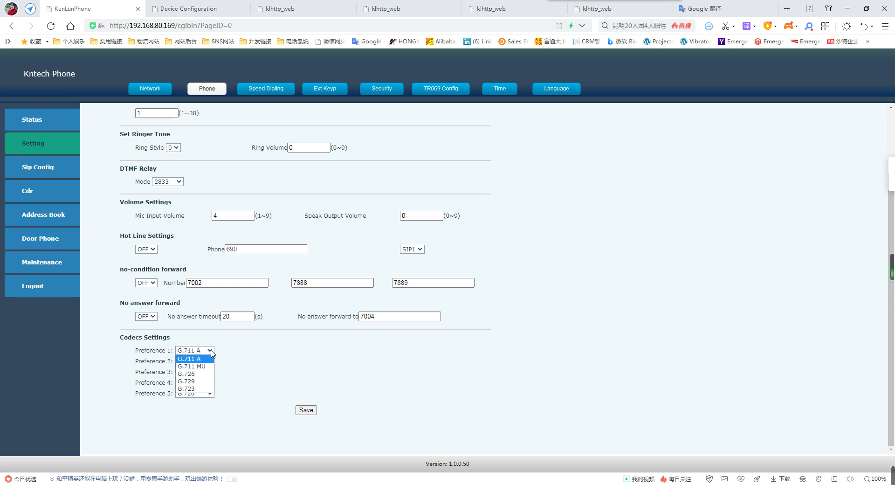
left_click(201, 358)
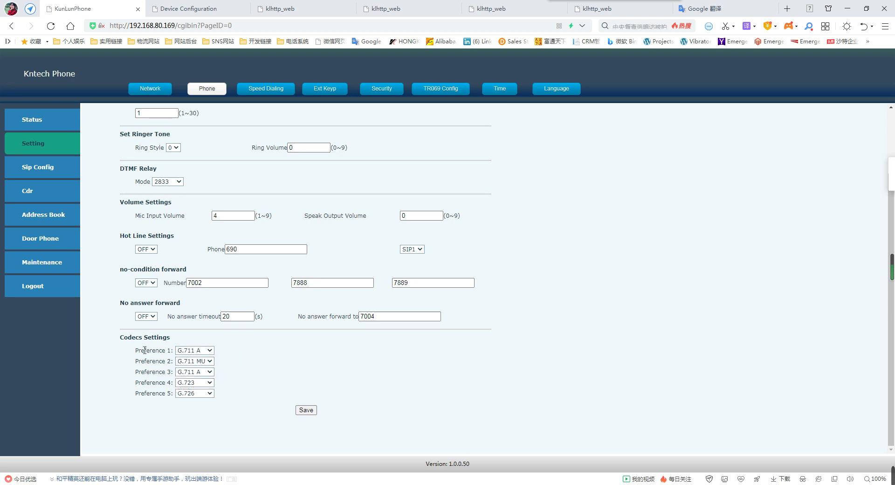
left_click_drag(139, 349, 173, 347)
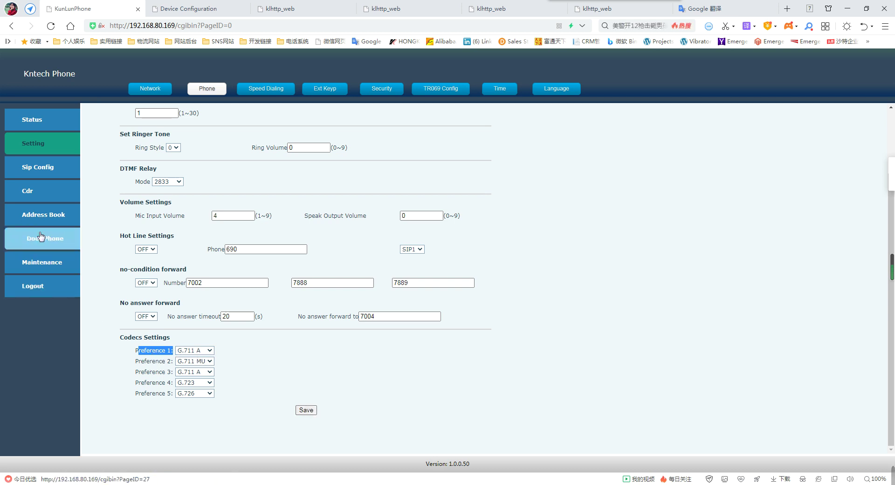
- Review the speed dialing table, checking the name and value fields of keypad 1
left_click(274, 89)
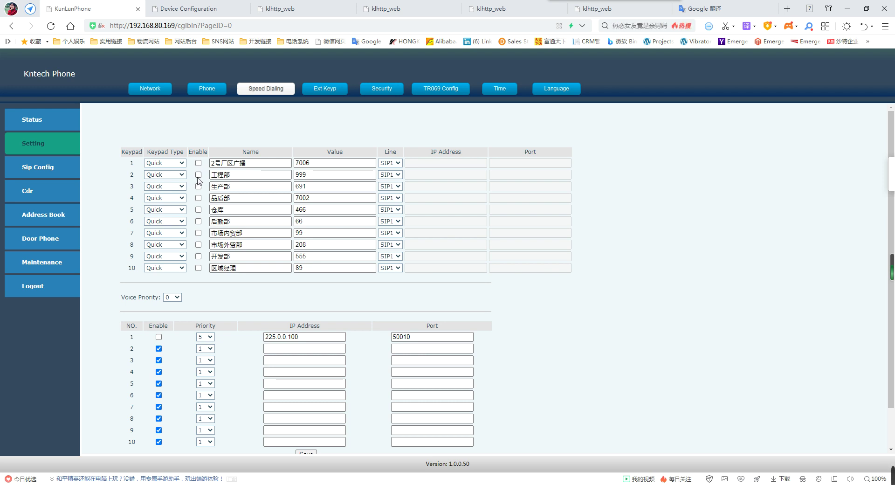
left_click(256, 164)
left_click(319, 164)
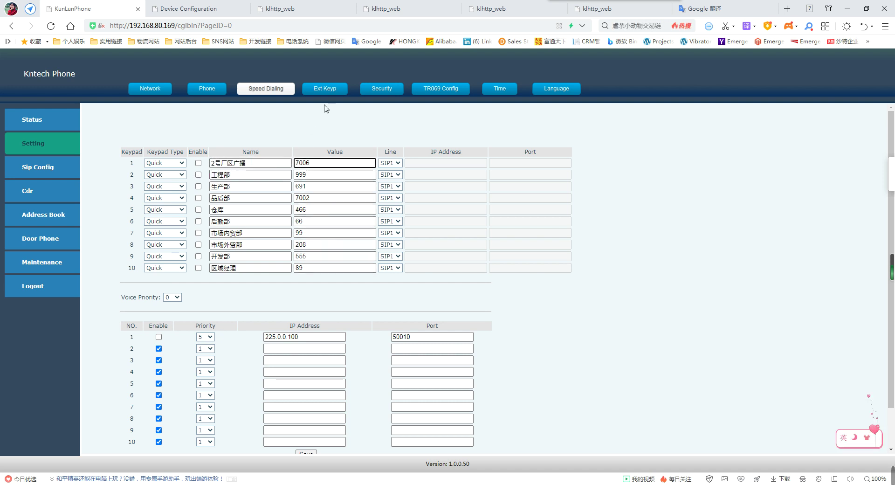
- Look through the extension keypad, security output, TR069 and time settings
left_click(325, 88)
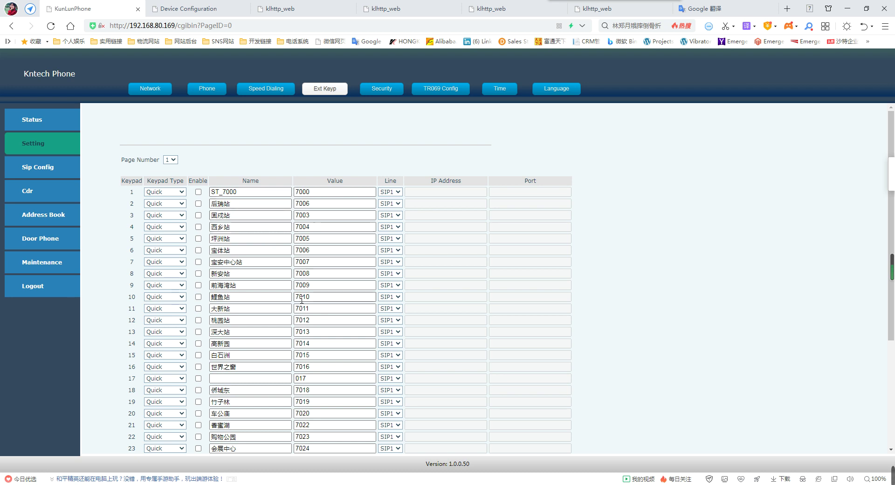
left_click(383, 90)
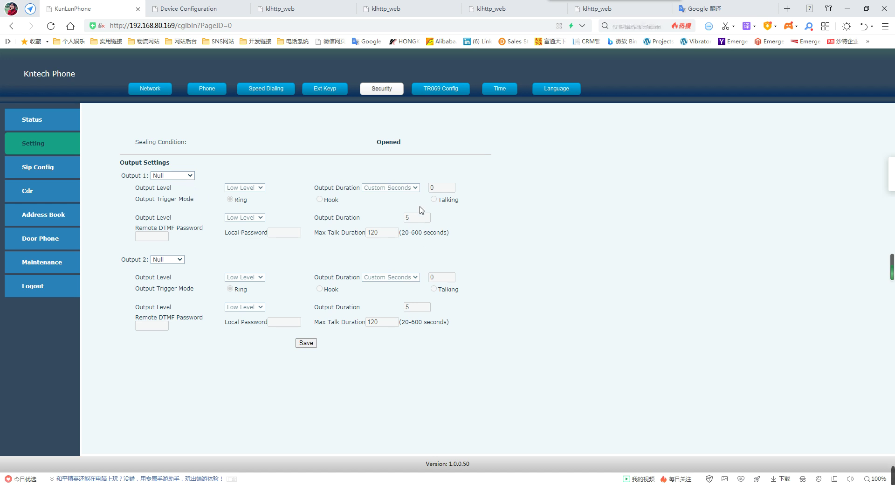
left_click(446, 93)
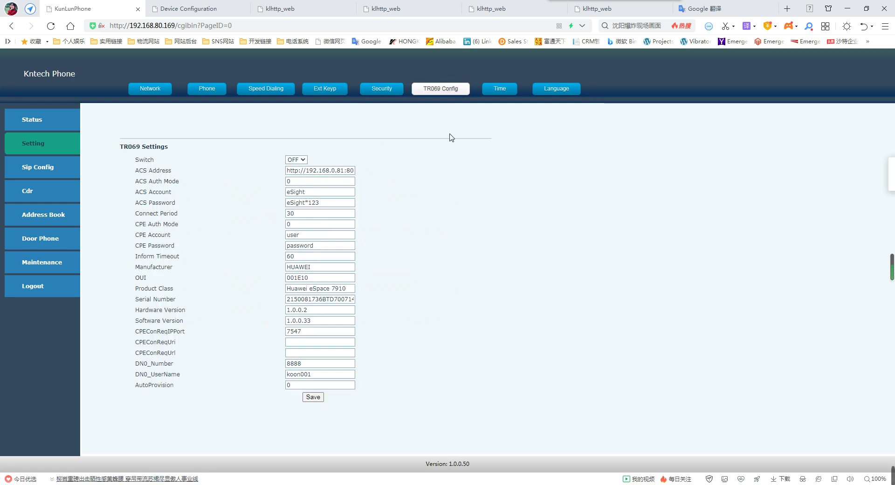
left_click(500, 93)
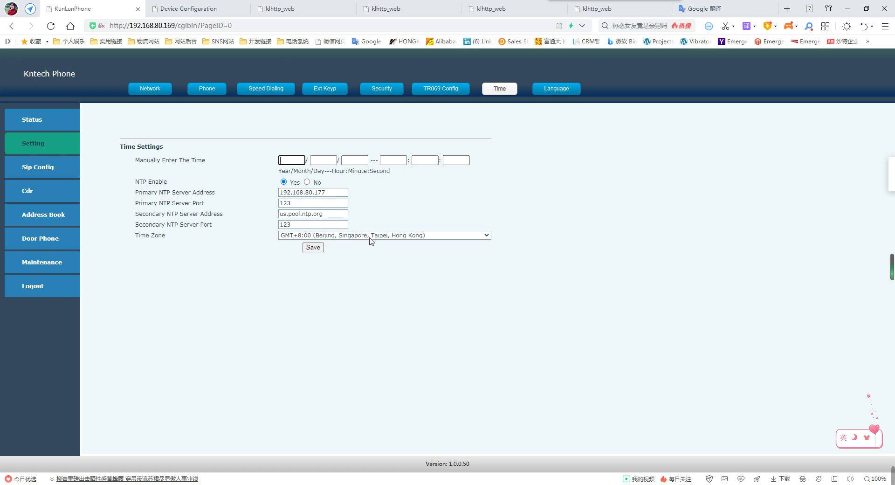
- Check the available web interface languages without changing the selected 中文
left_click(556, 88)
left_click(378, 159)
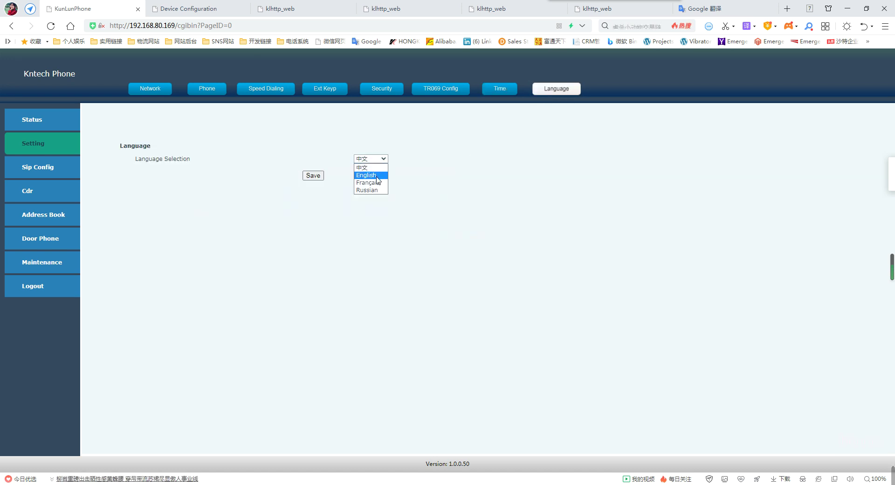
left_click(463, 169)
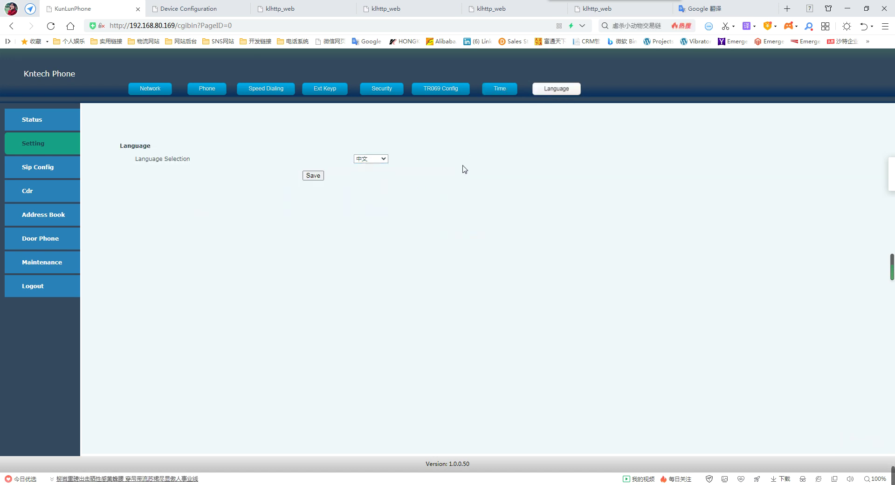
- Review the SIP 1 account configuration, including the Sip Enable options and the Display Name field
left_click(43, 168)
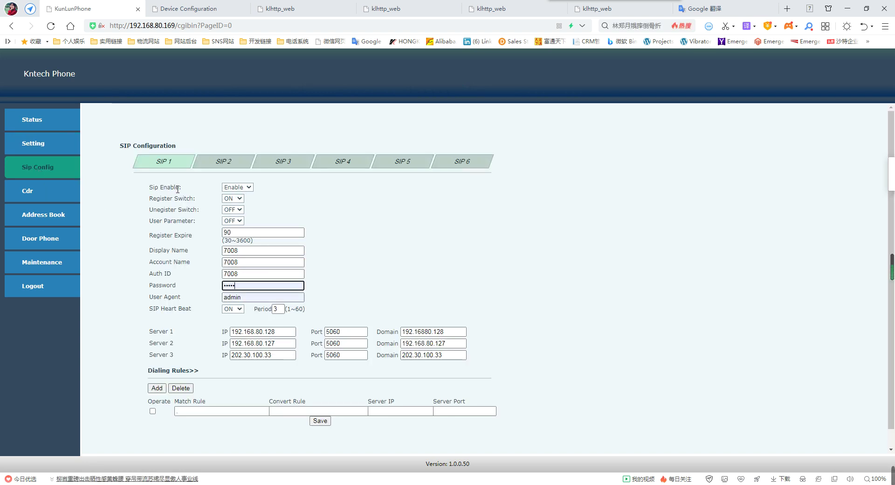
left_click(250, 188)
left_click(252, 196)
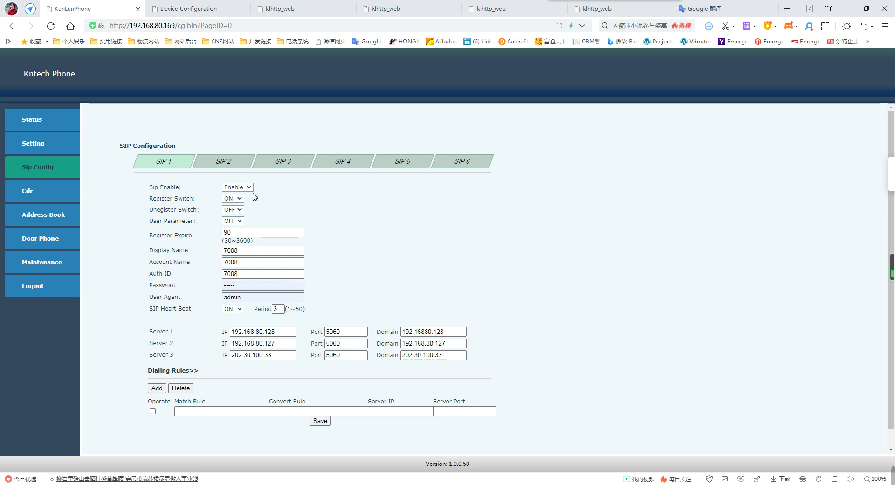
left_click(245, 252)
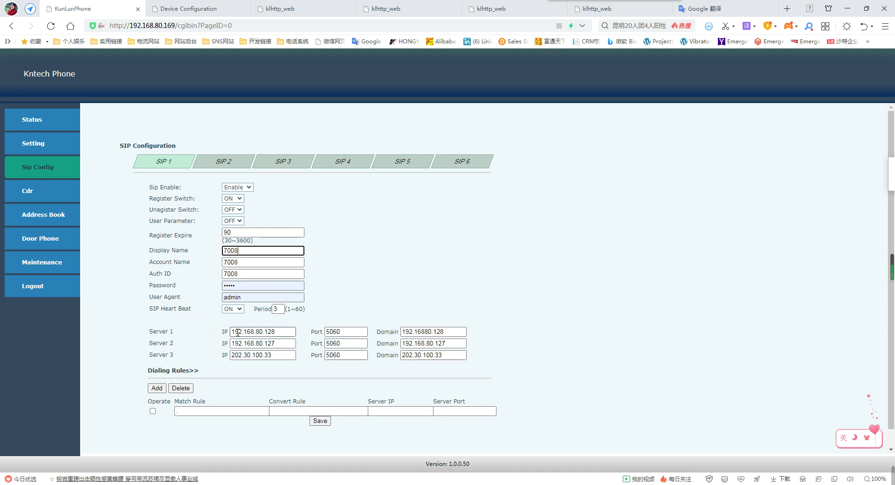
- Examine the IP, port and domain fields of Server 1 and Server 2 in the SIP 1 configuration
double_click(284, 331)
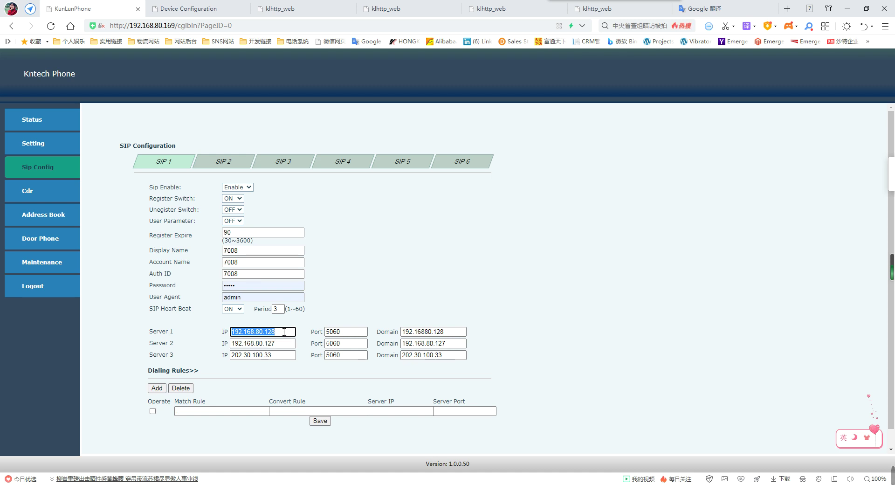
left_click(348, 331)
left_click(434, 331)
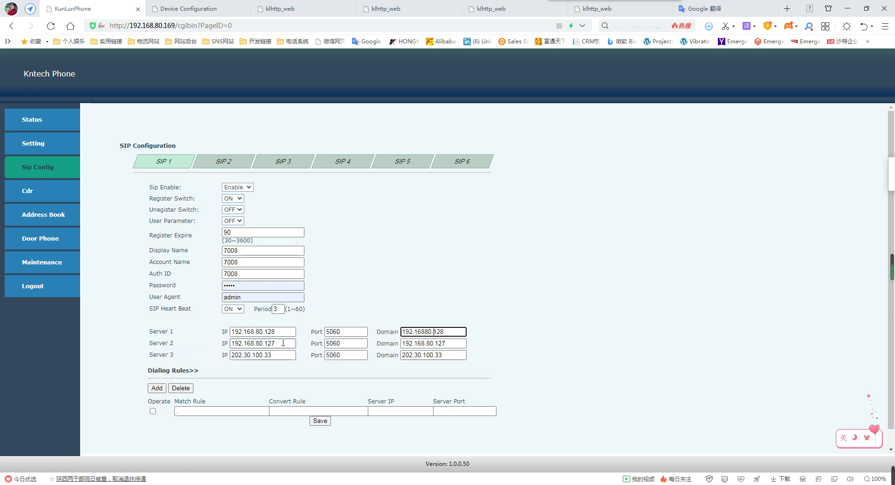
left_click_drag(283, 342, 209, 348)
left_click(454, 345)
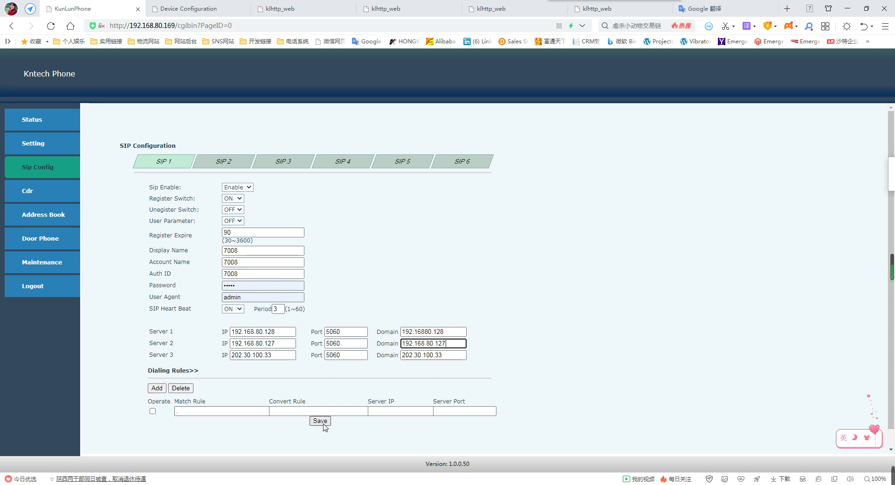
- Review the call records, the address book, and the door phone's card activation, card list and open record pages
left_click(37, 196)
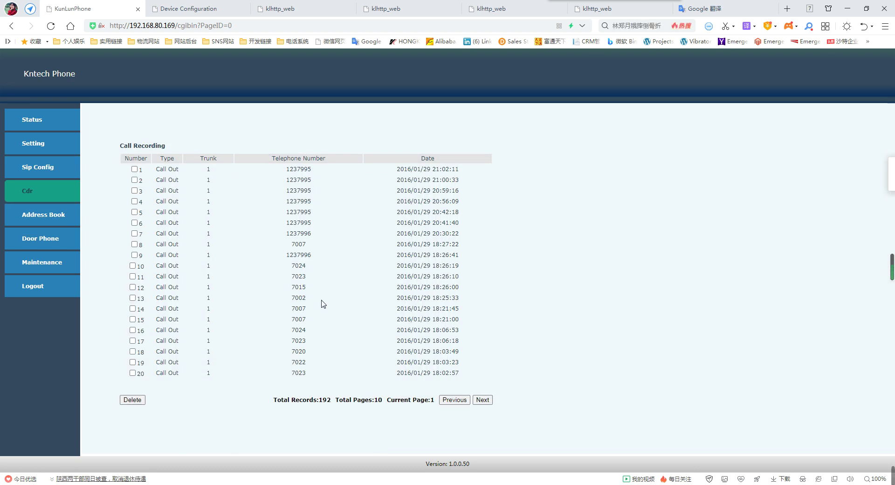
left_click(51, 215)
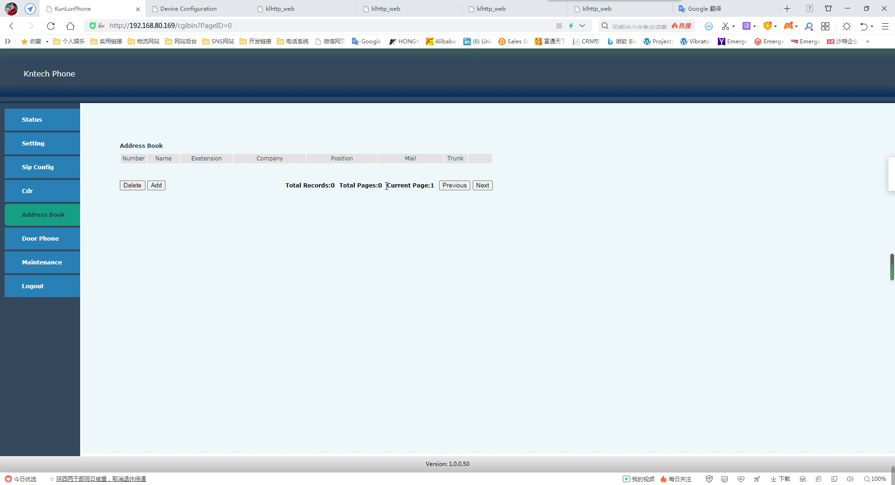
left_click(40, 239)
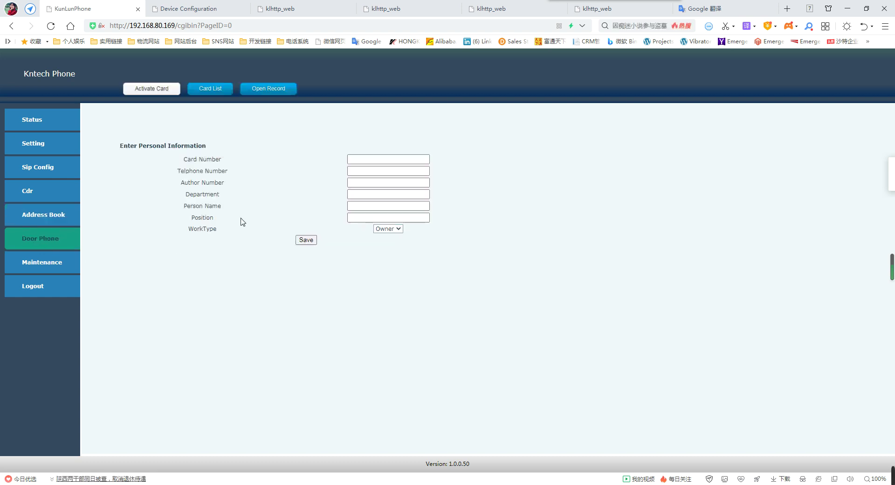
left_click(225, 89)
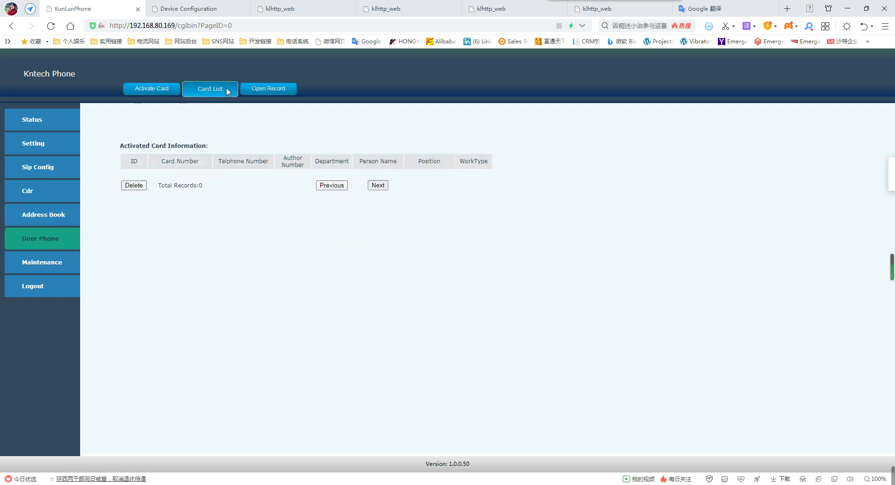
left_click(266, 95)
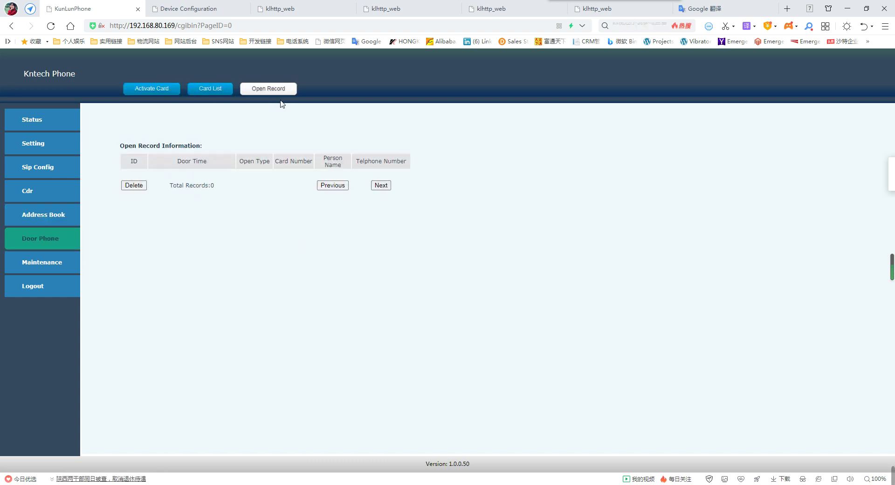
- Review the maintenance options for rebooting the phone, managing its configuration file and upgrading firmware and tones
left_click(46, 265)
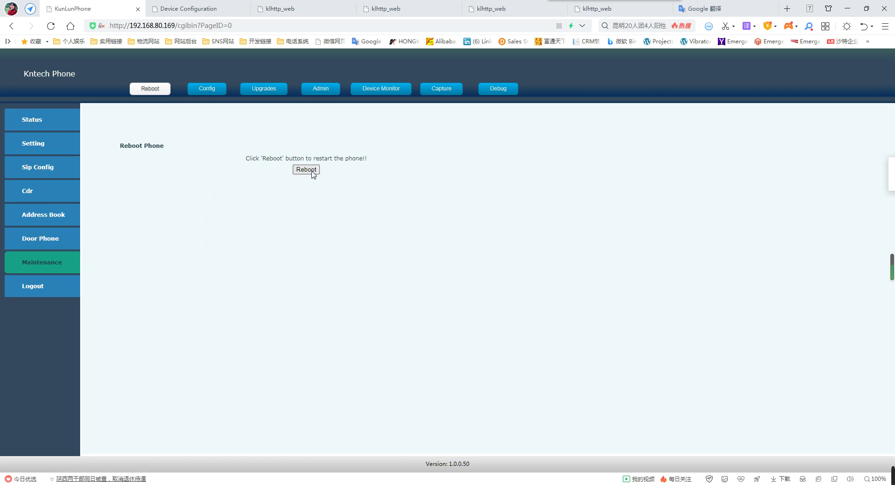
left_click(212, 92)
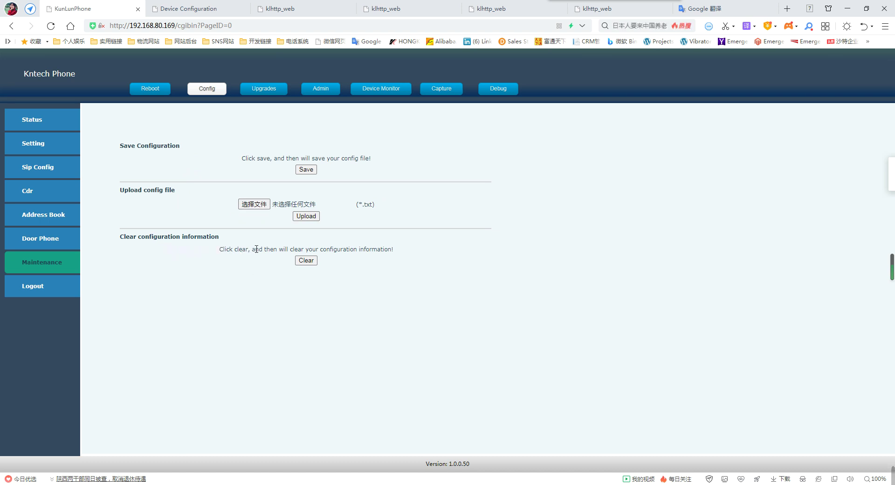
left_click(263, 92)
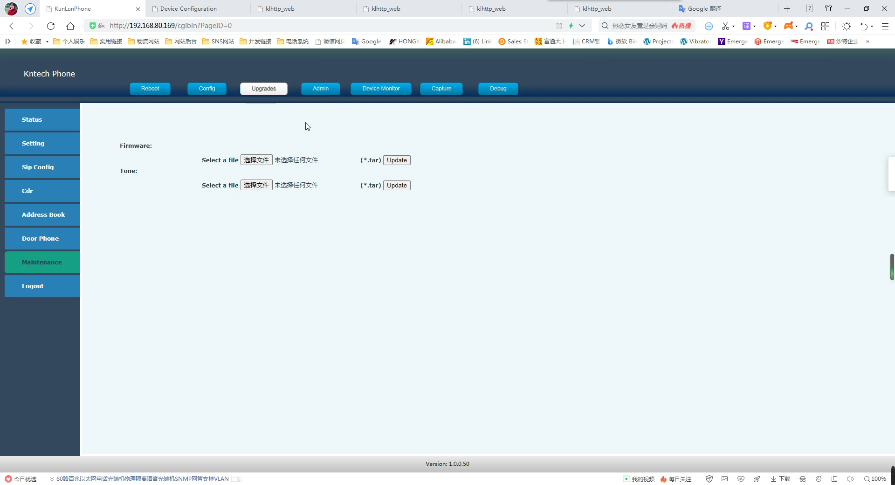
- Examine the admin settings, checking the new username, new password and confirm password fields without filling them in
left_click(321, 92)
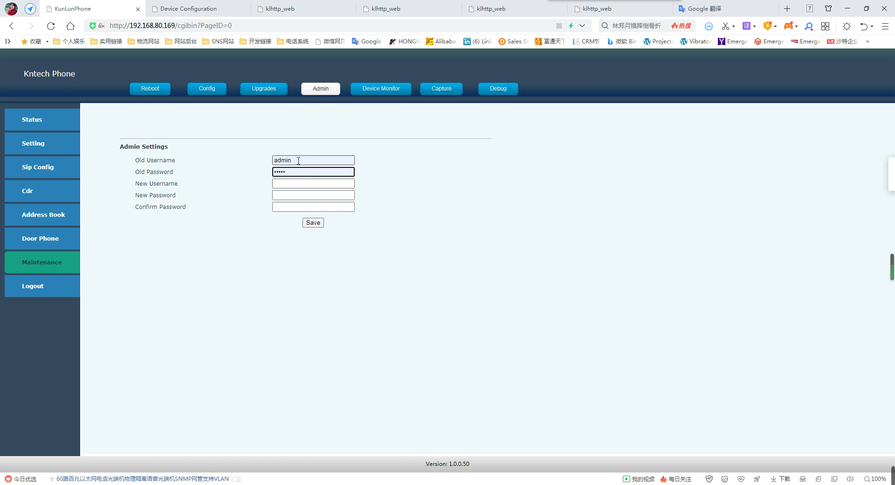
left_click(289, 183)
left_click(289, 194)
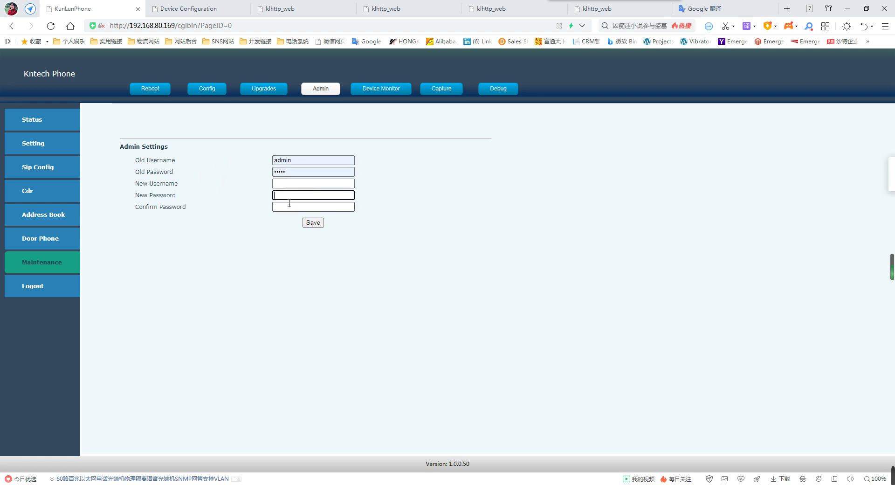
left_click(288, 207)
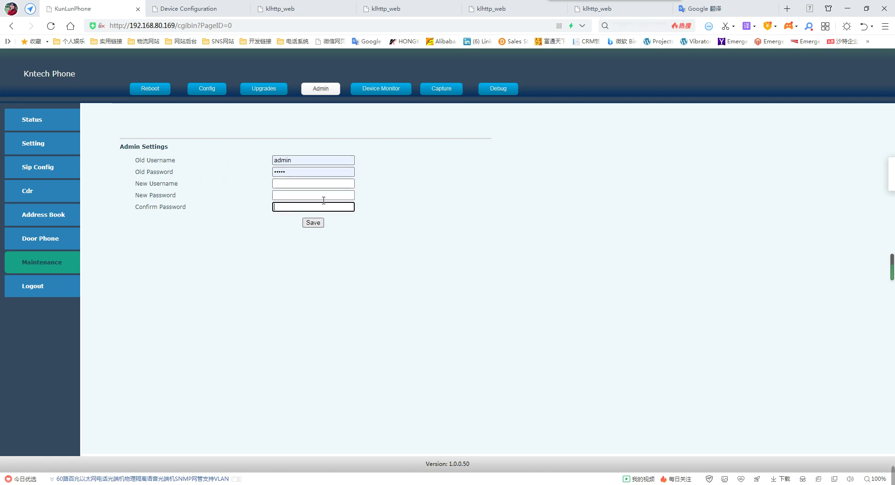
- Review the device monitor settings and the network capture options
left_click(390, 89)
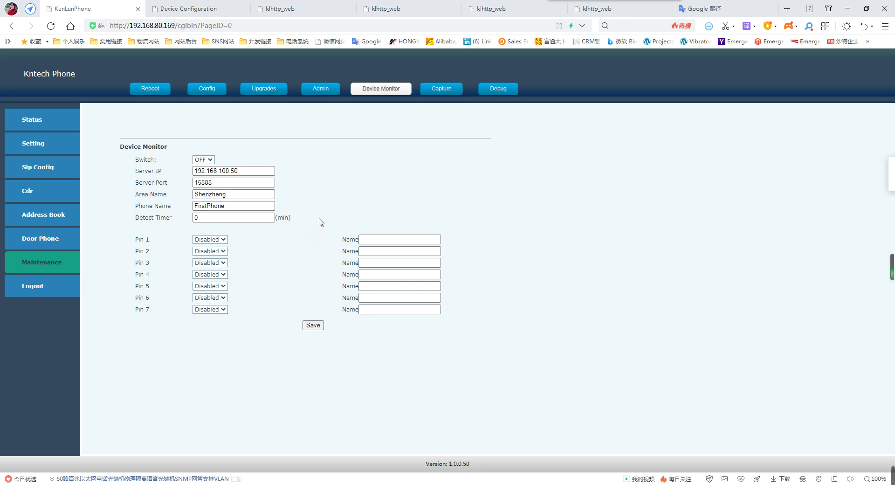
left_click(445, 93)
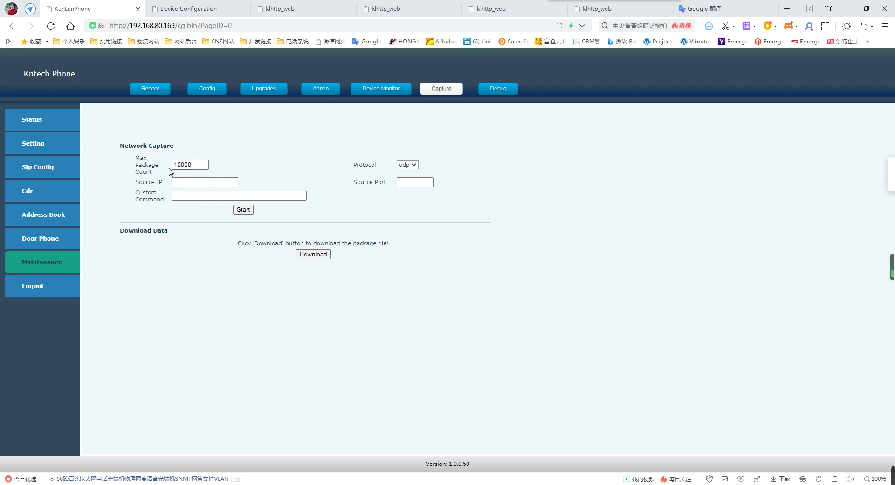
- Fill in the network capture filter with source port 5060 and the phone's own address 192.168.80.169 as source IP
left_click(186, 183)
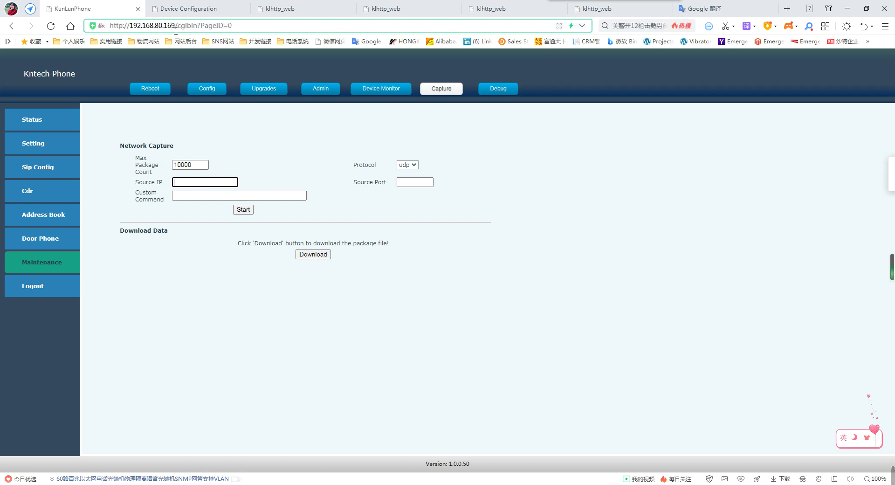
left_click(408, 183)
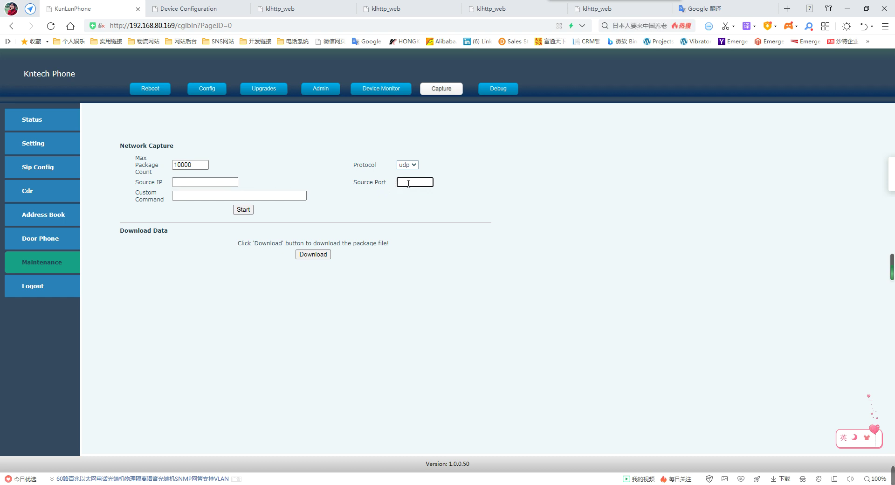
type("5060")
left_click(210, 182)
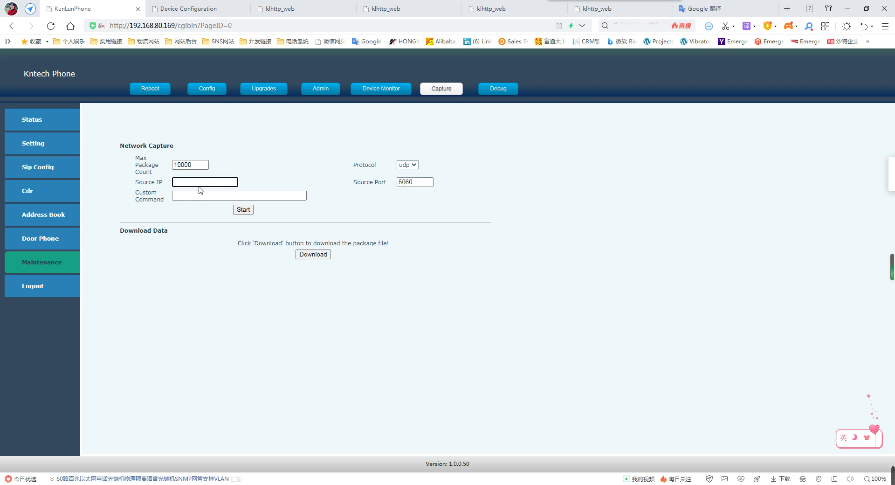
left_click_drag(175, 25, 128, 27)
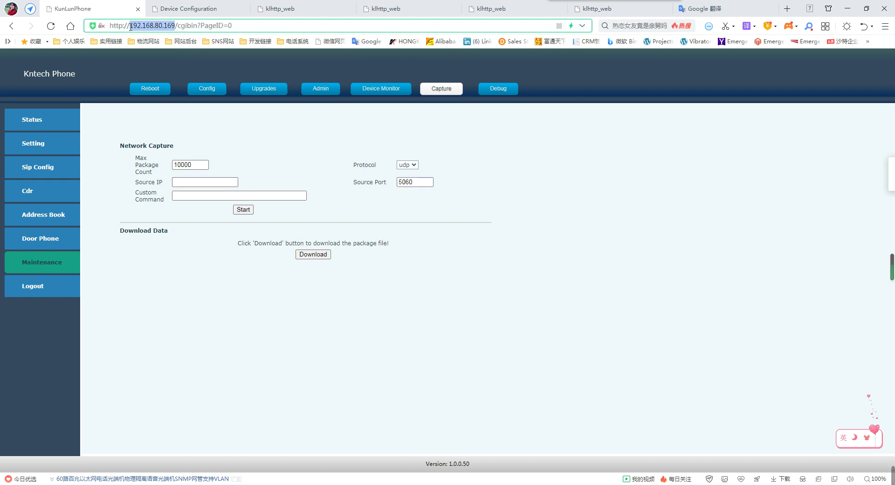
key("ctrl+c")
left_click(191, 182)
key("ctrl+v")
left_click(202, 195)
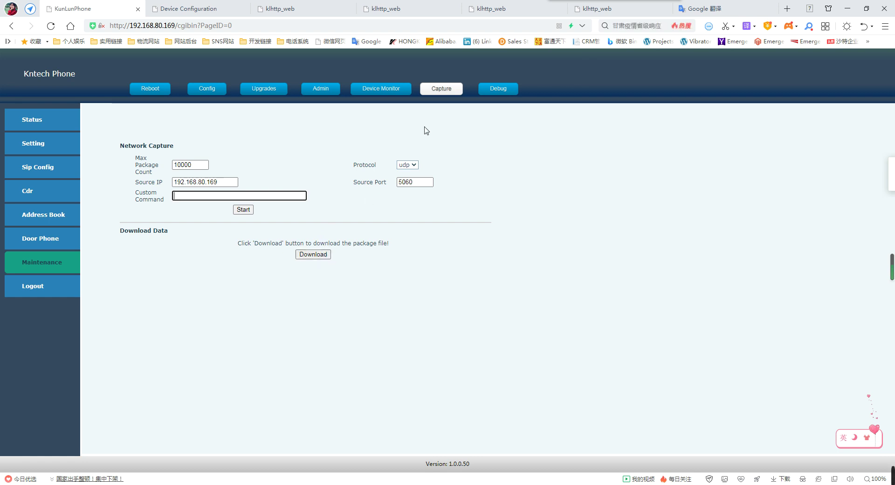
- Review the debug page's log output mode, debug command field and command log
left_click(496, 90)
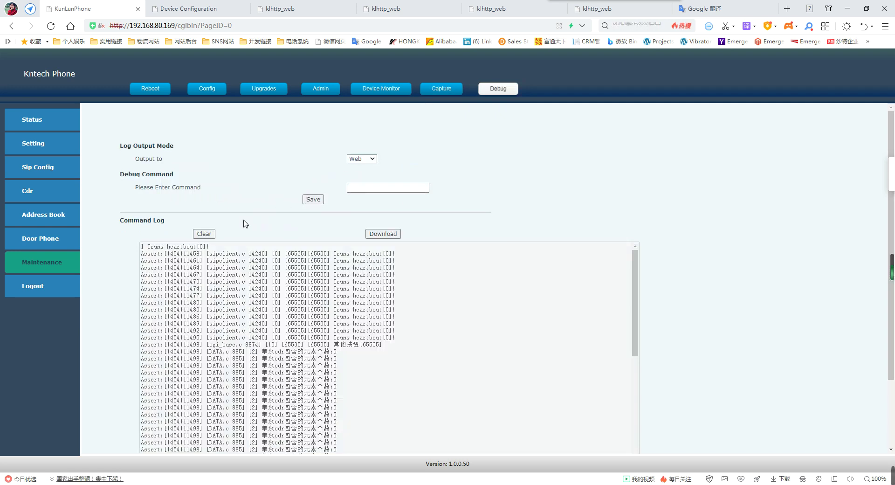
scroll(174, 205, "down", 1)
scroll(173, 205, "down", 2)
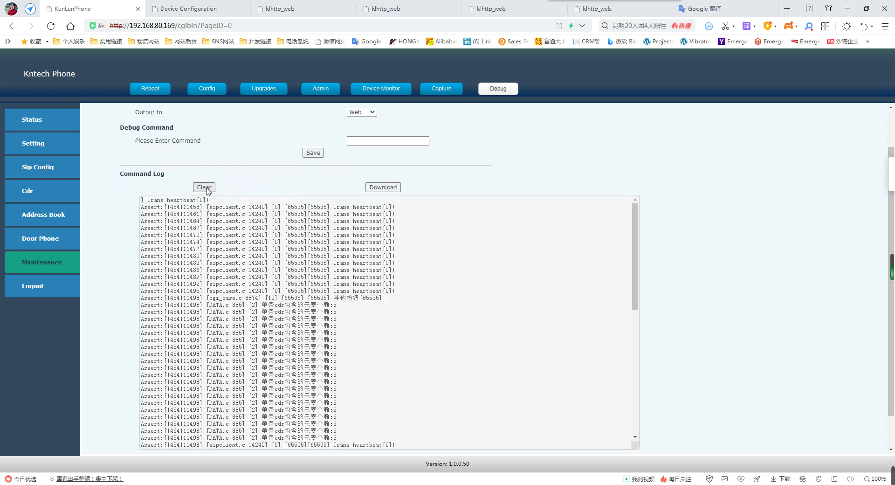
- Look over the logout page, the system status page and the phone reboot page
left_click(28, 290)
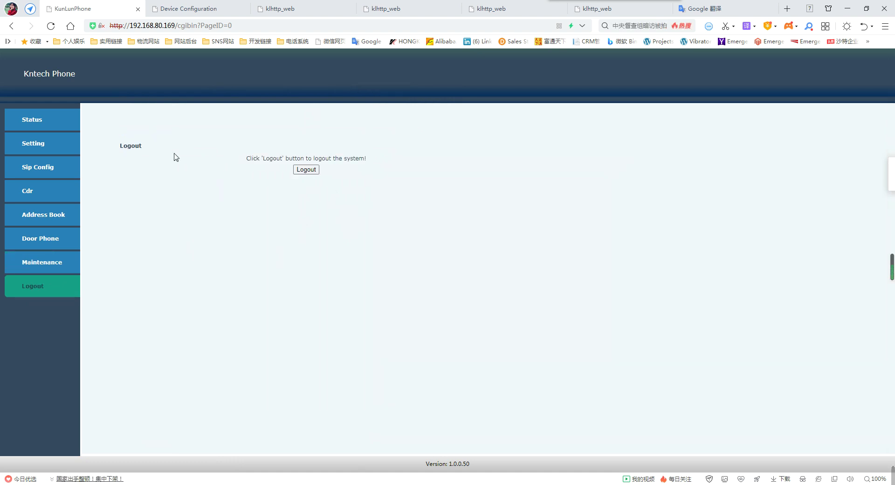
left_click(38, 121)
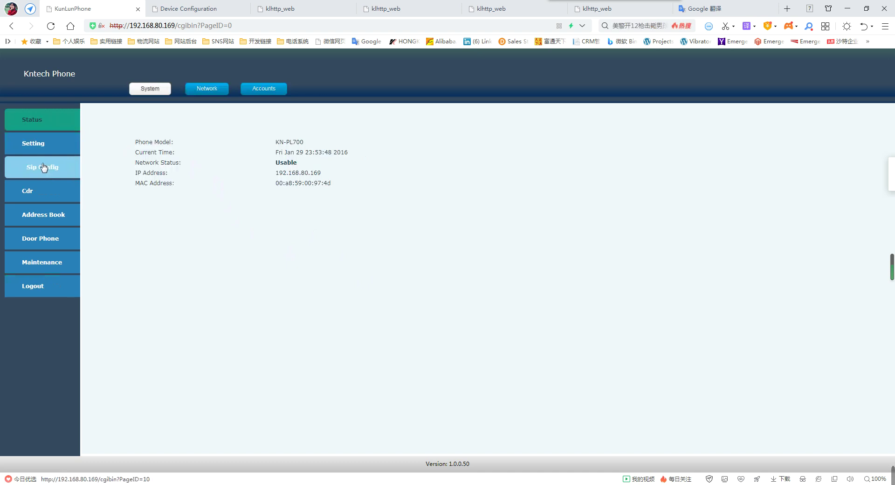
left_click(28, 262)
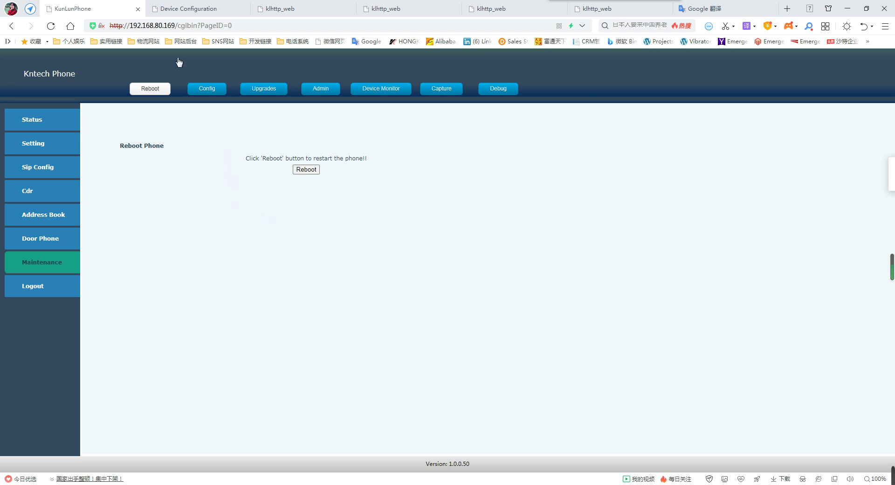
- Open the phone's login page by reducing the web address to 192.168.80.169 without the page path
left_click(169, 26)
left_click_drag(167, 27, 259, 29)
key("BackSpace")
key("Return")
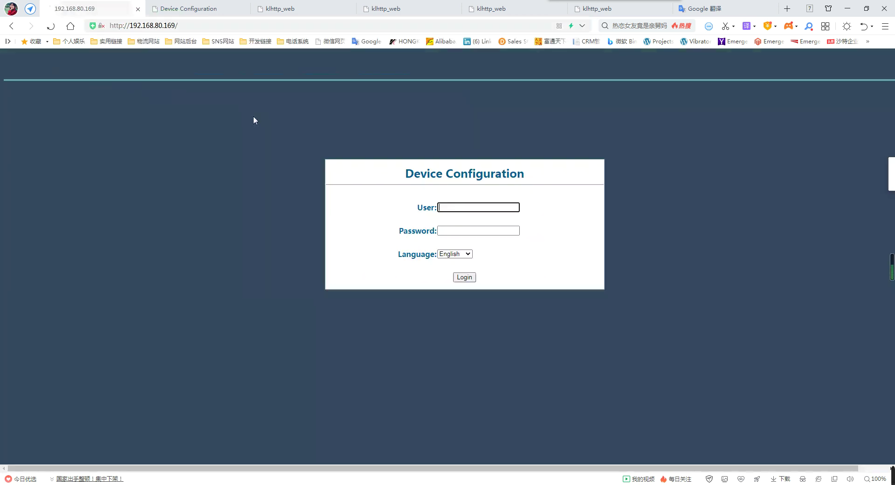